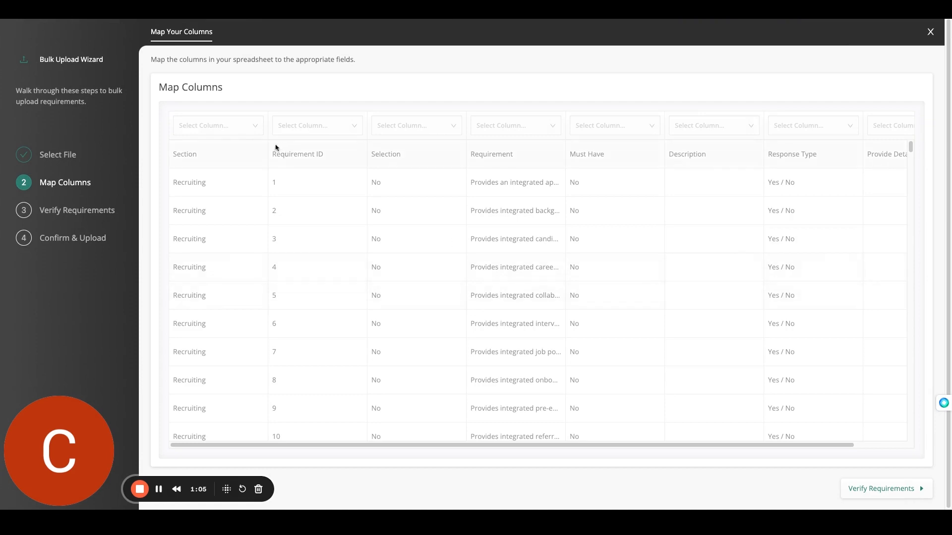
# Map the spreadsheet's Requirement column to Requirement, Selection to Section, and Provide Details to Description.
pyautogui.click(551, 127)
pyautogui.click(546, 166)
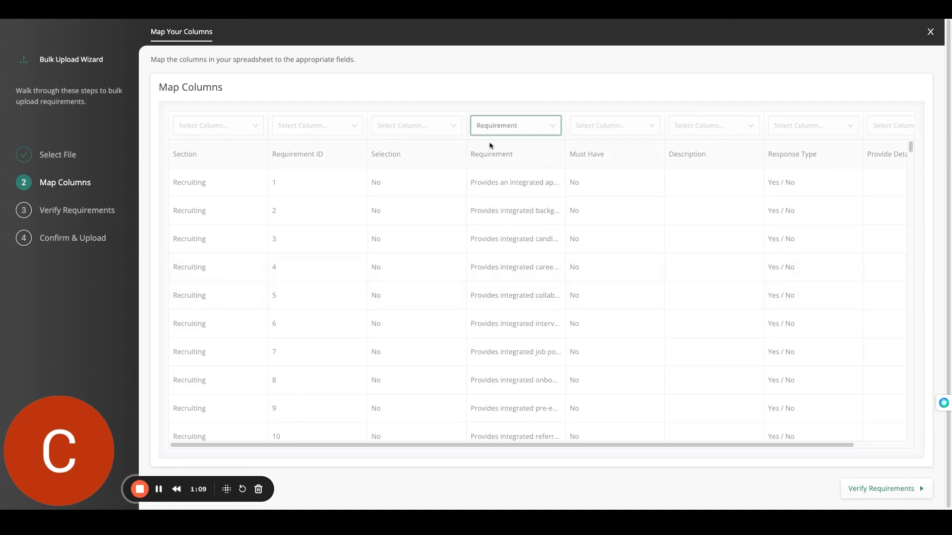
pyautogui.click(451, 127)
pyautogui.click(439, 150)
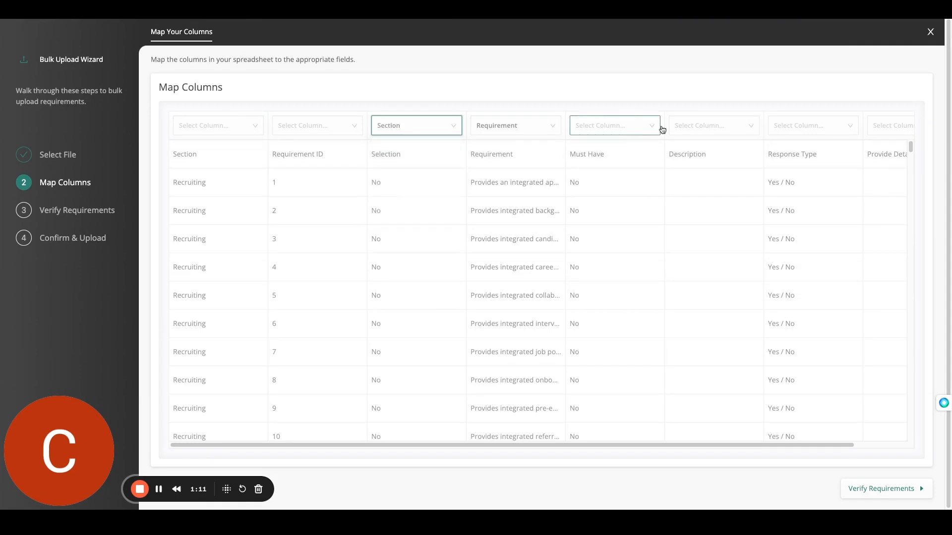
pyautogui.click(814, 128)
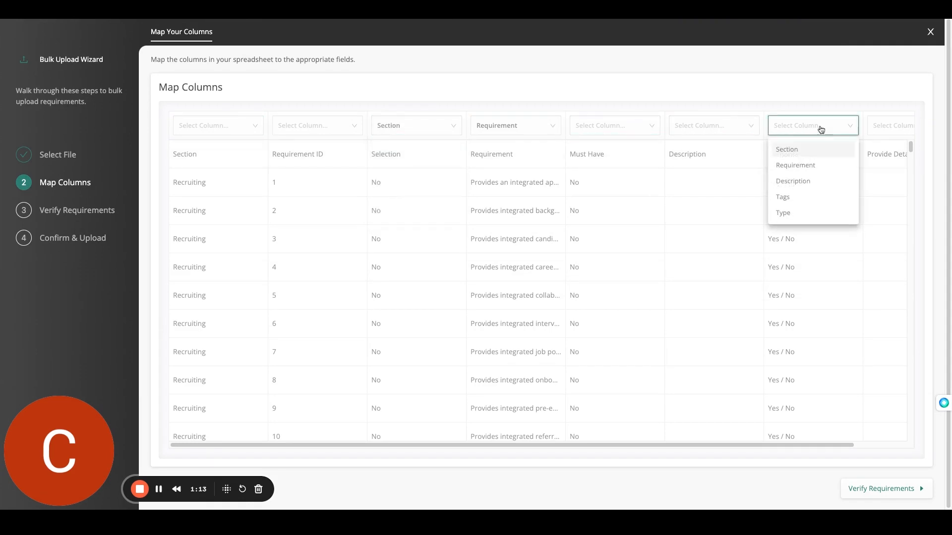
pyautogui.click(825, 128)
pyautogui.hscroll(2, 719, 447)
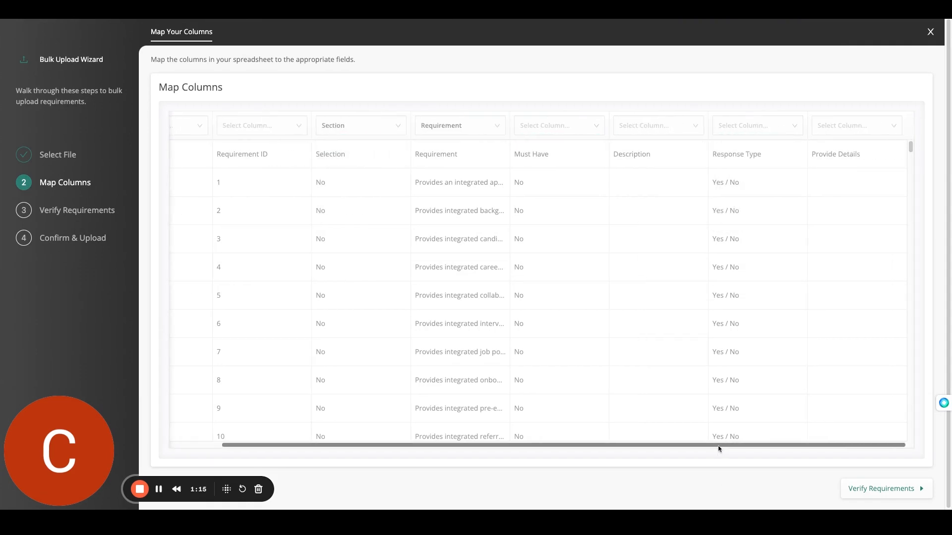
pyautogui.click(865, 125)
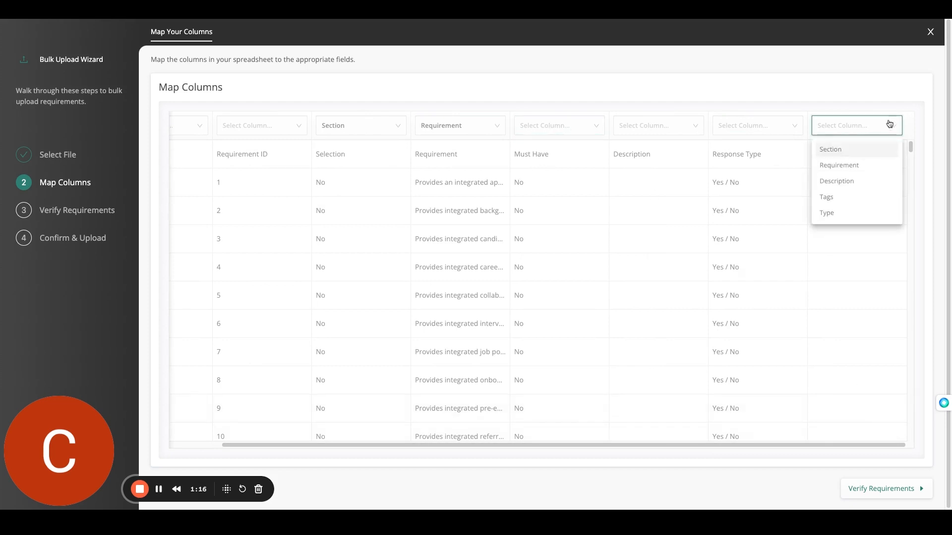
pyautogui.click(865, 184)
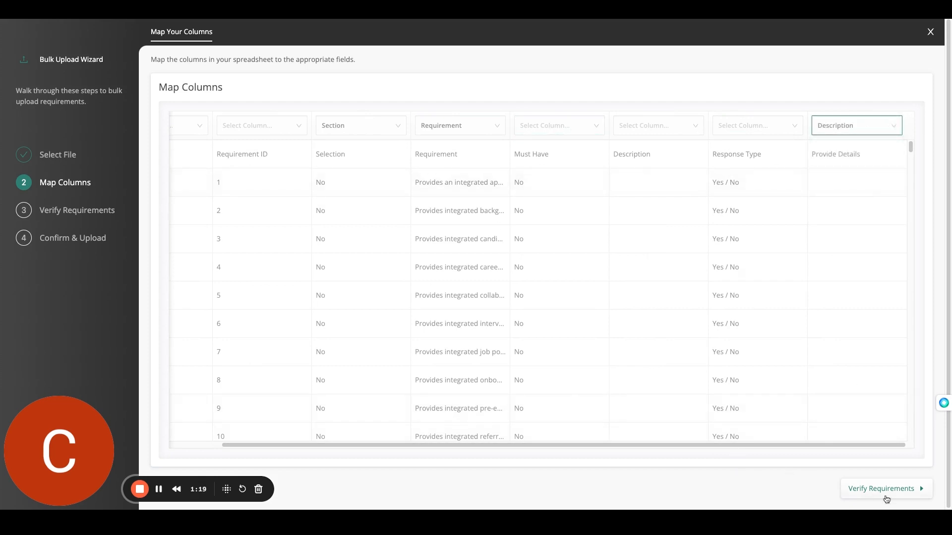
# Proceed to verifying the mapped requirements, and leave the bulk upload wizard without uploading.
pyautogui.click(858, 490)
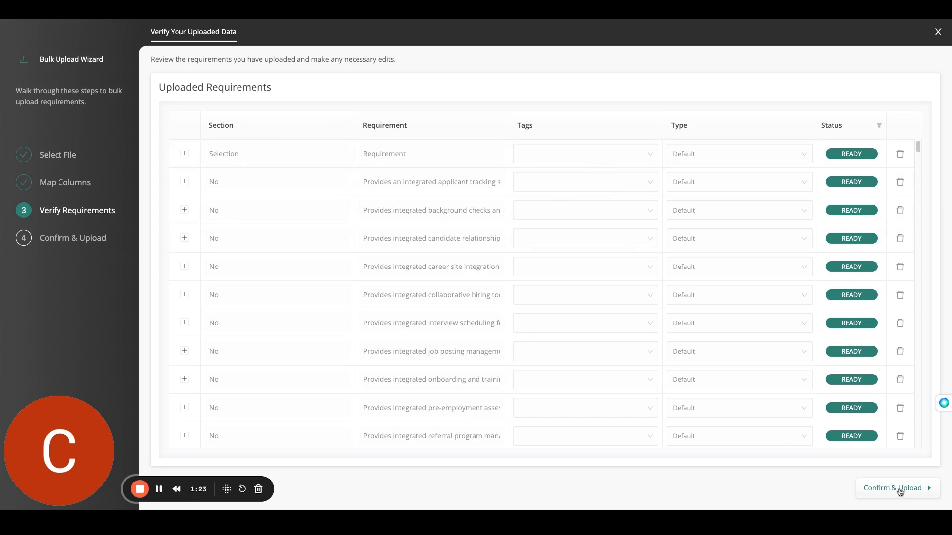
pyautogui.click(937, 31)
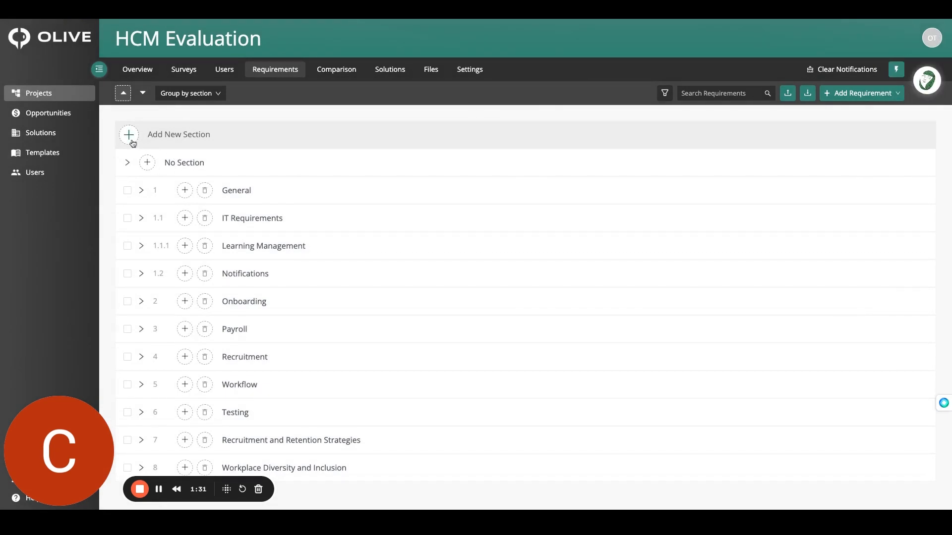
# Add the requirement "must have blue interface" to the General section.
pyautogui.click(145, 195)
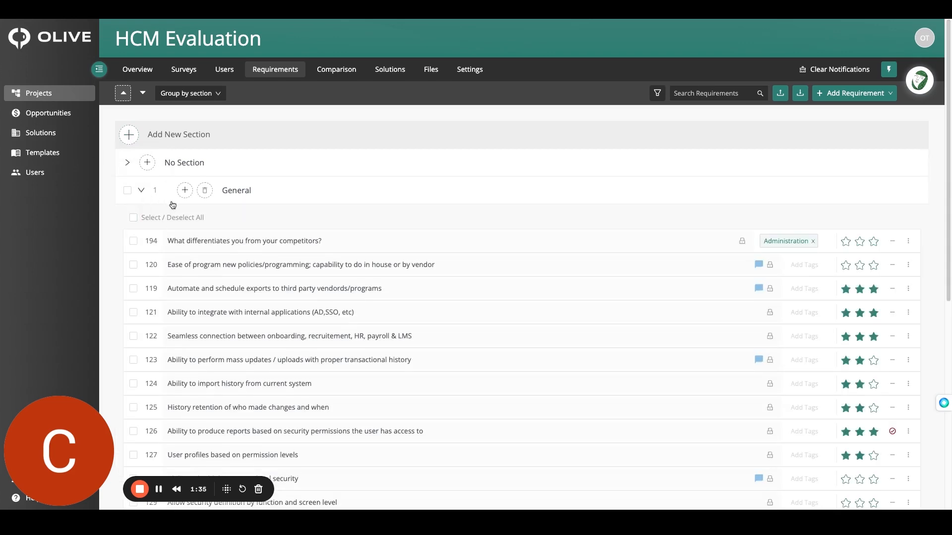
pyautogui.click(184, 190)
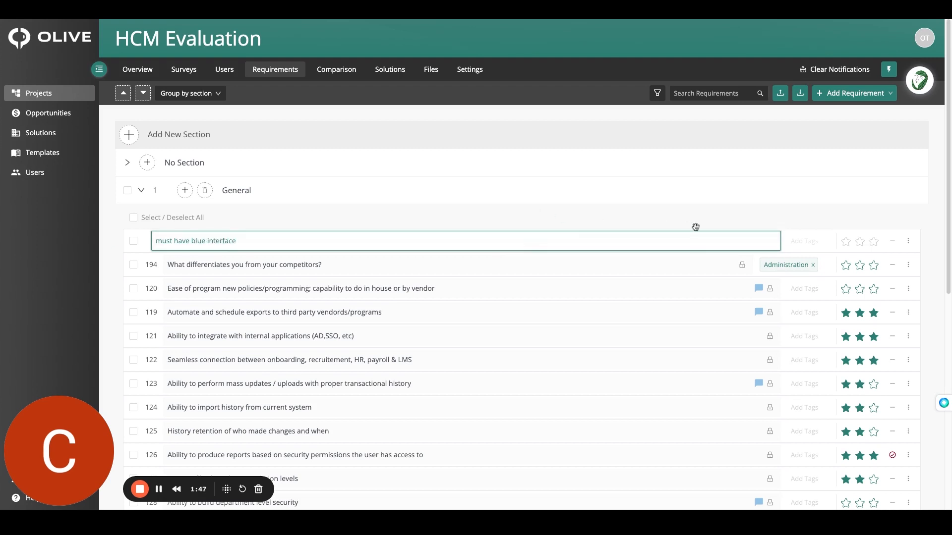
pyautogui.press('Return')
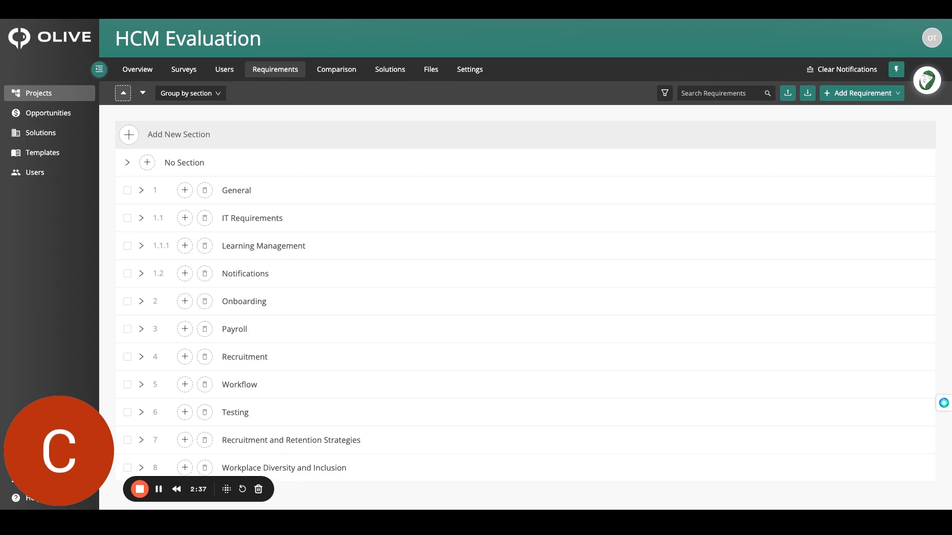
# Ask Olive Copilot to write requirements for an HCM platform RFP, to include before sending it to vendors.
pyautogui.click(927, 80)
pyautogui.click(774, 486)
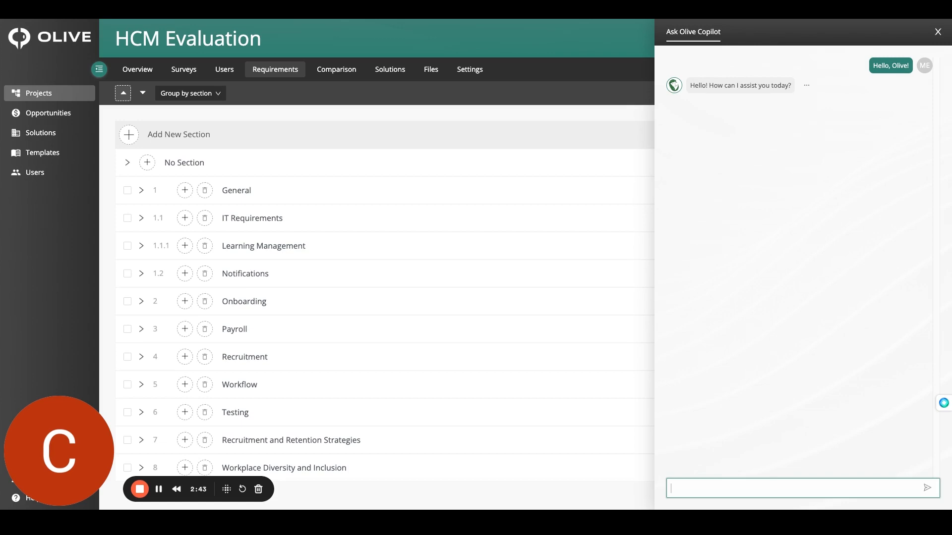
pyautogui.write('I am writing an rfp for an hcm platform. Plesae write me some requirements to be included in the RFP before I send it to vendors.')
pyautogui.press('Return')
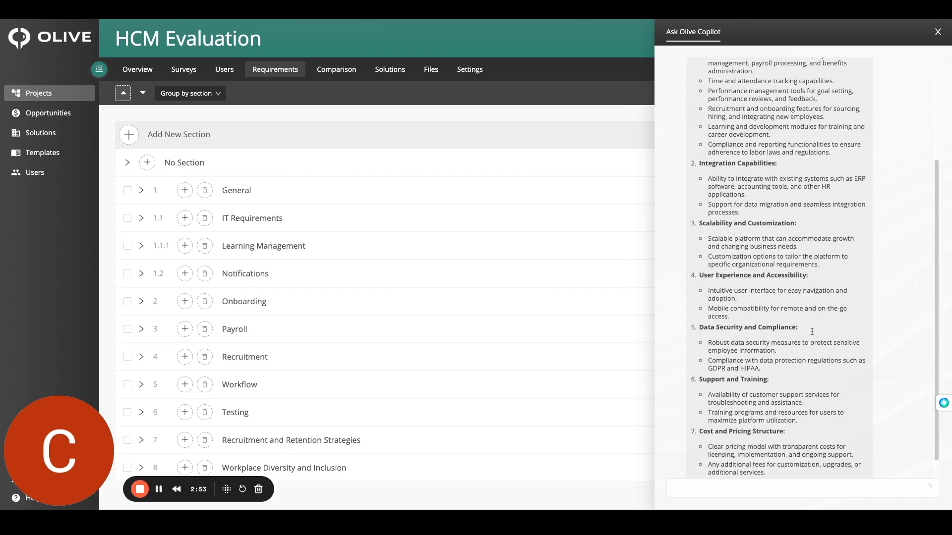
# Add the "Functional Requirements:" heading from the Copilot's answer as a new section.
pyautogui.scroll(5, 811, 330)
pyautogui.scroll(-5, 812, 330)
pyautogui.scroll(6, 812, 330)
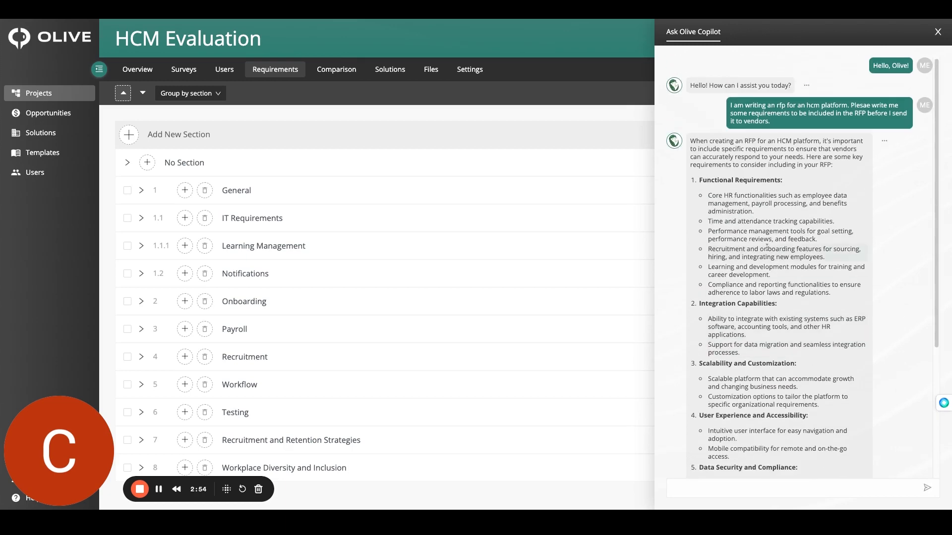
pyautogui.tripleClick(772, 186)
pyautogui.click(884, 141)
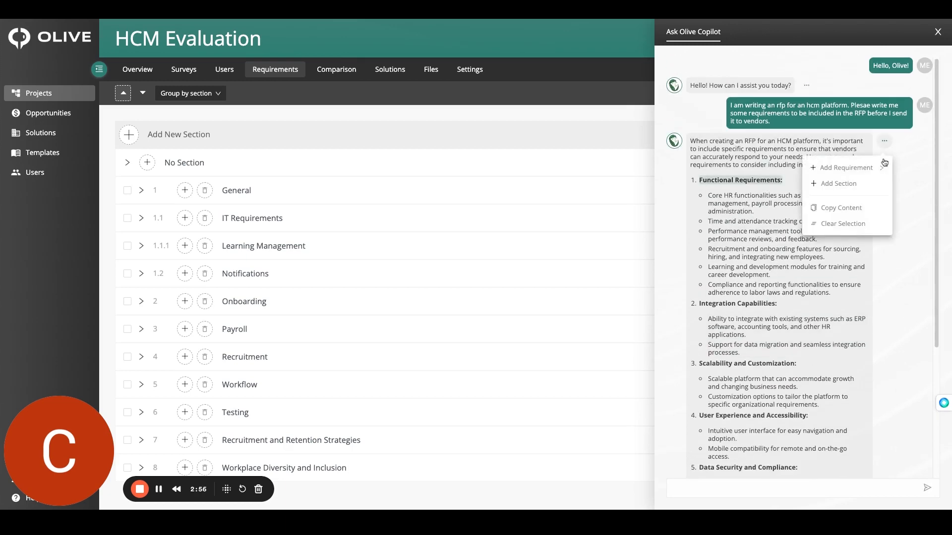
pyautogui.click(866, 187)
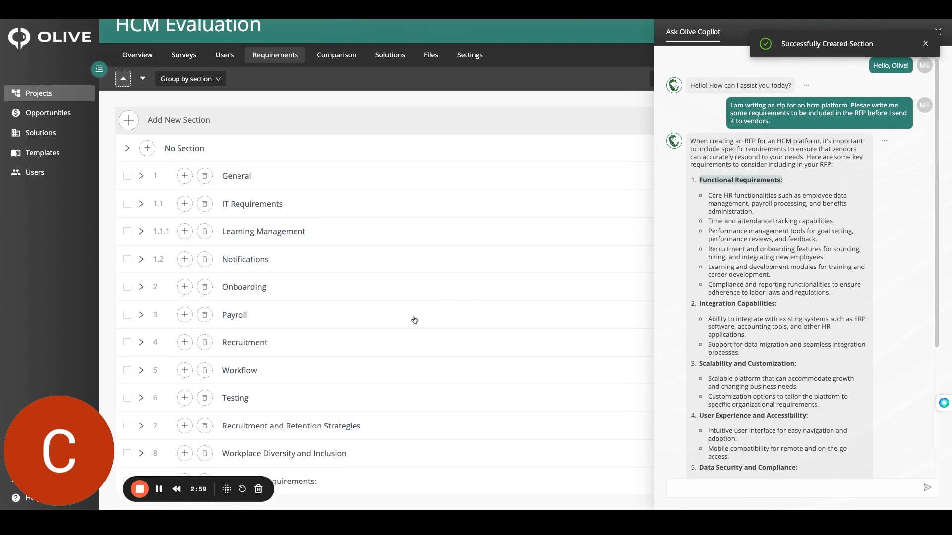
pyautogui.scroll(-1, 266, 370)
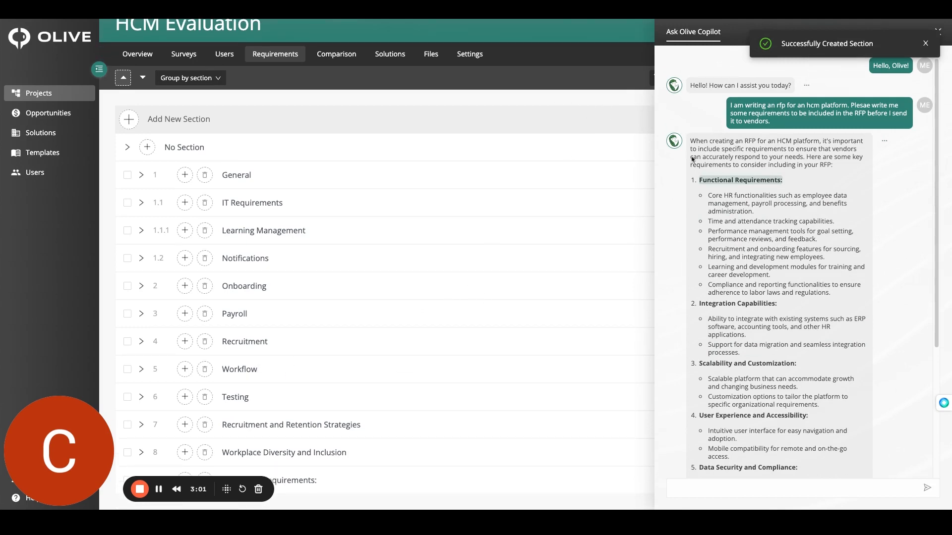
# Add all six bullet points under Functional Requirements in the Copilot's answer as requirements to the Functional Requirements section.
pyautogui.moveTo(776, 196); pyautogui.dragTo(779, 196)
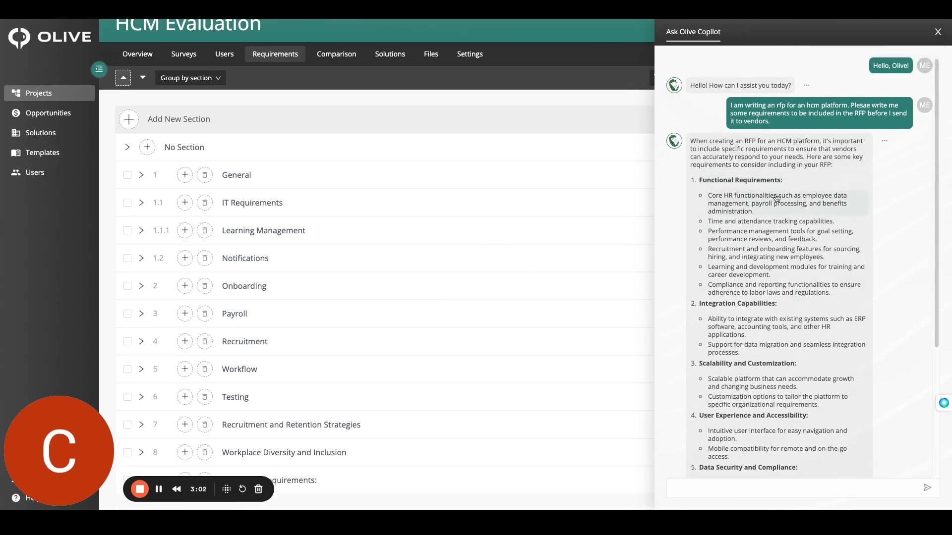
pyautogui.click(772, 226)
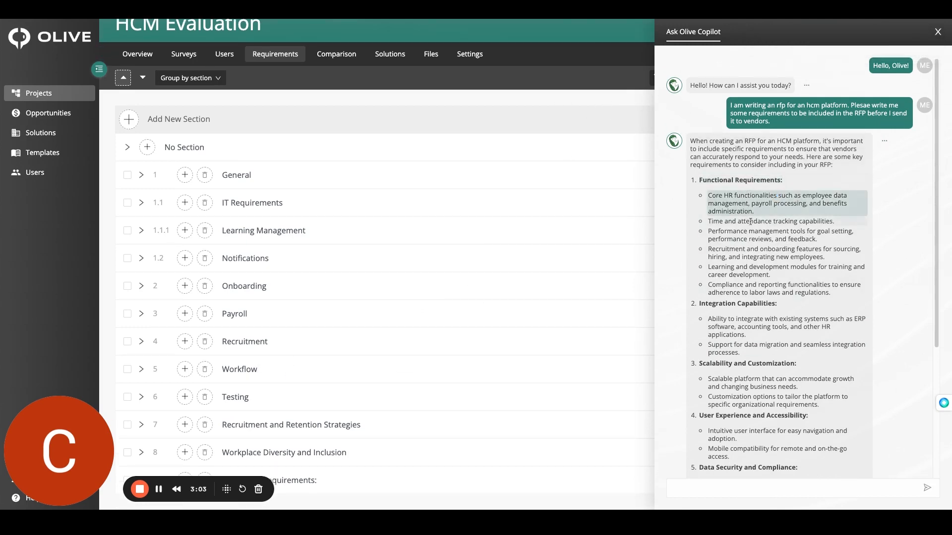
pyautogui.click(773, 296)
pyautogui.click(768, 264)
pyautogui.click(885, 142)
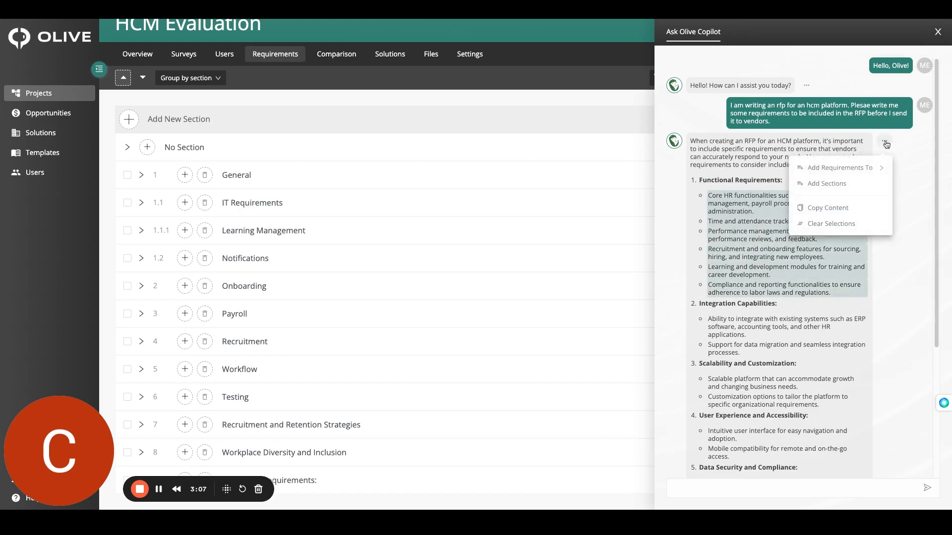
pyautogui.moveTo(871, 171)
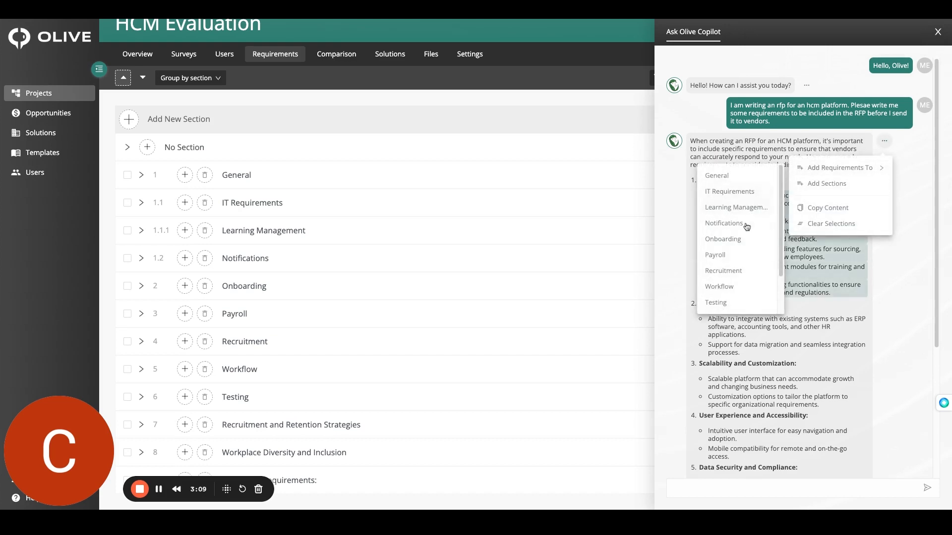
pyautogui.scroll(-2, 736, 248)
pyautogui.click(749, 304)
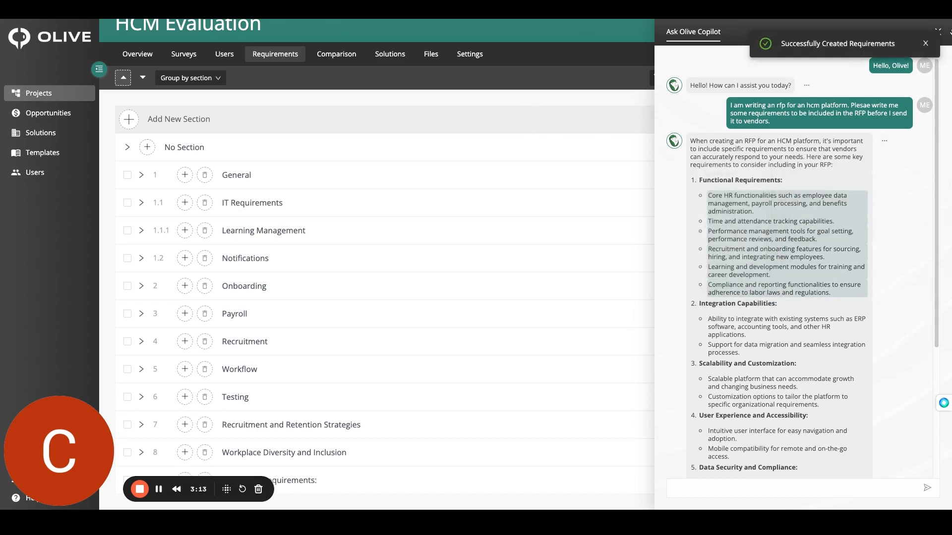
# Close Olive Copilot and inspect the Functional Requirements section in the requirements list.
pyautogui.click(926, 44)
pyautogui.click(938, 32)
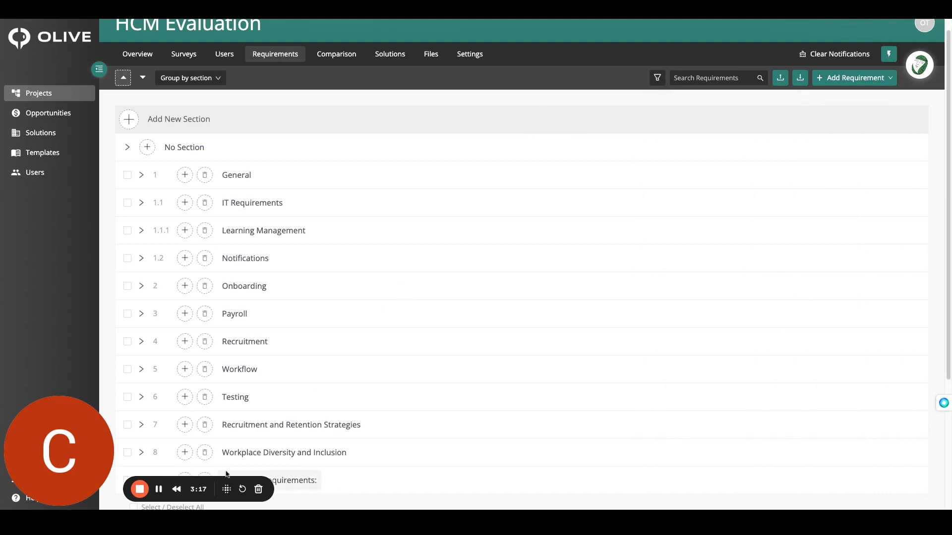
pyautogui.click(327, 482)
pyautogui.scroll(-4, 457, 440)
pyautogui.scroll(4, 146, 302)
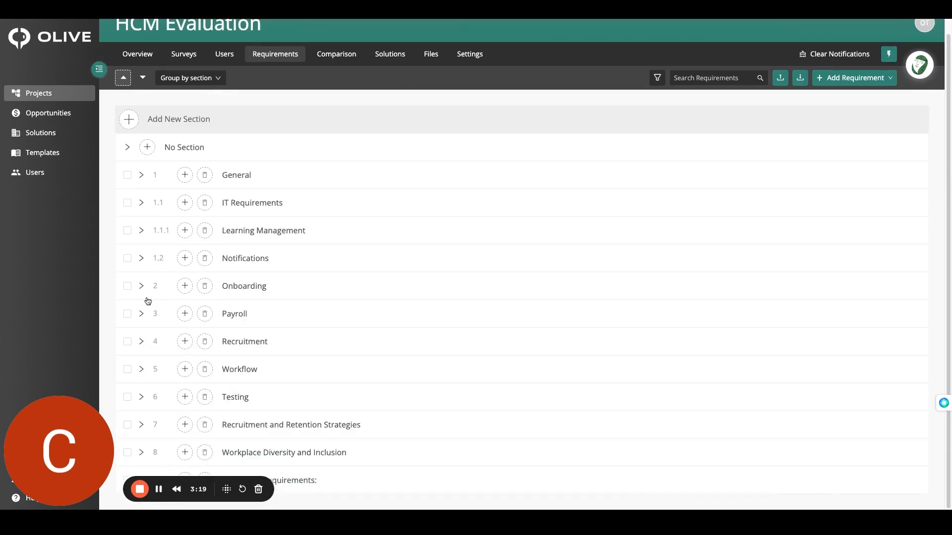
pyautogui.scroll(1, 338, 351)
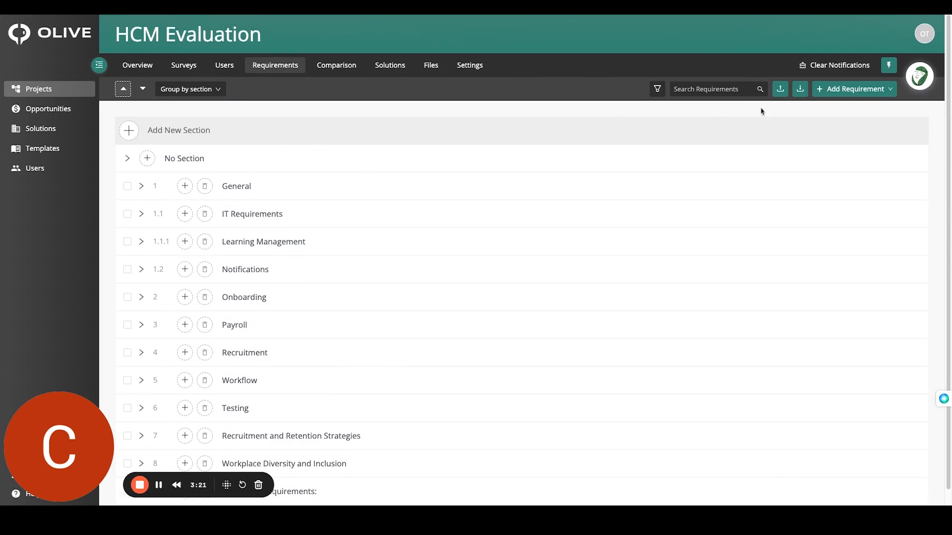
# Generate recommended requirements for the topics Payroll and Benefits.
pyautogui.click(834, 92)
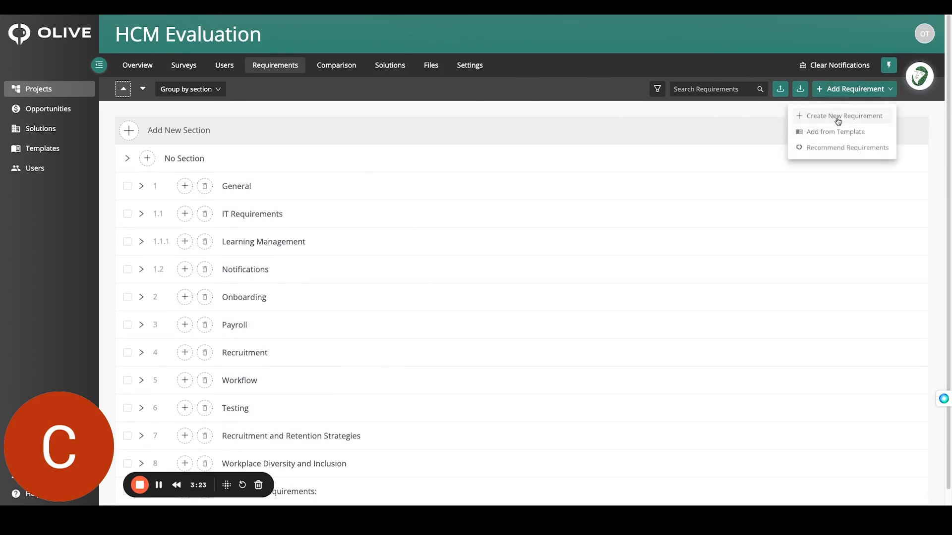
pyautogui.click(837, 149)
pyautogui.click(465, 99)
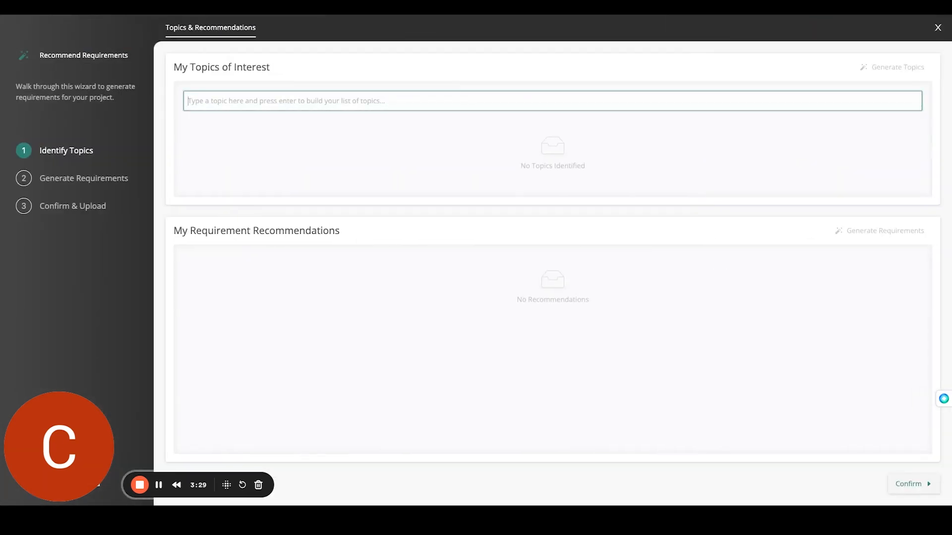
pyautogui.write('Pay')
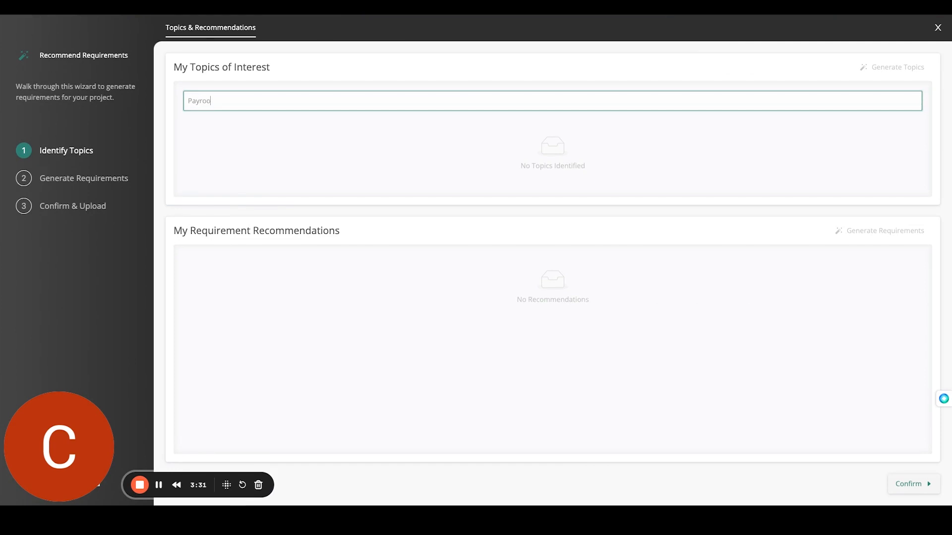
pyautogui.write('roll')
pyautogui.press('Return')
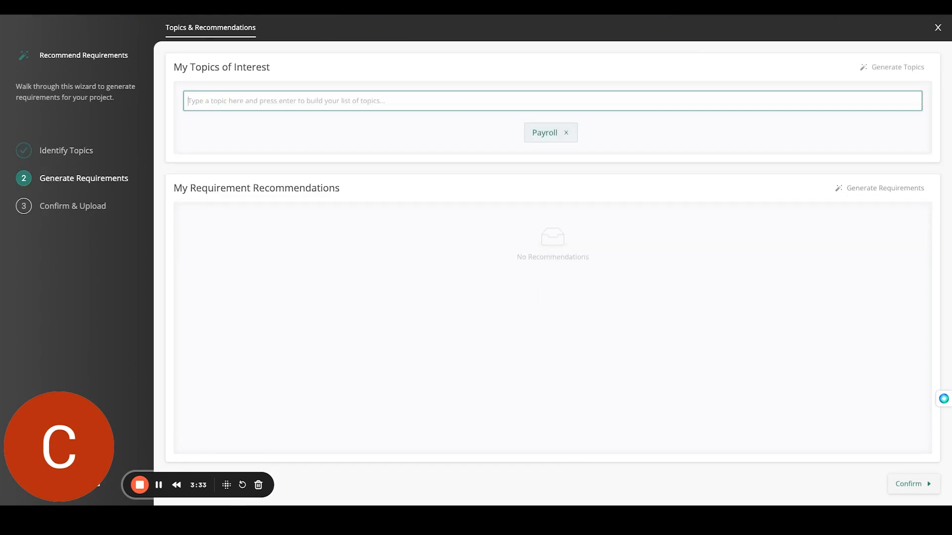
pyautogui.write('Benefit')
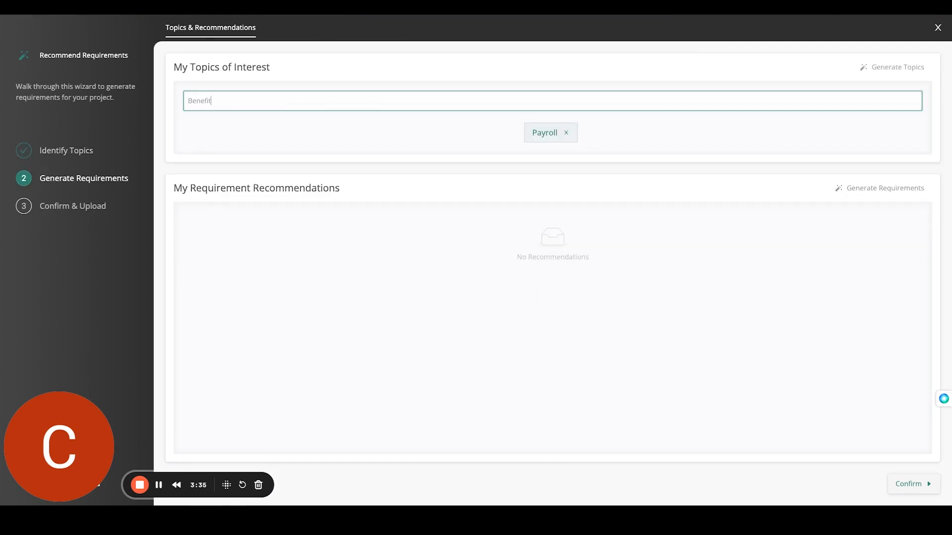
pyautogui.write('s')
pyautogui.press('Return')
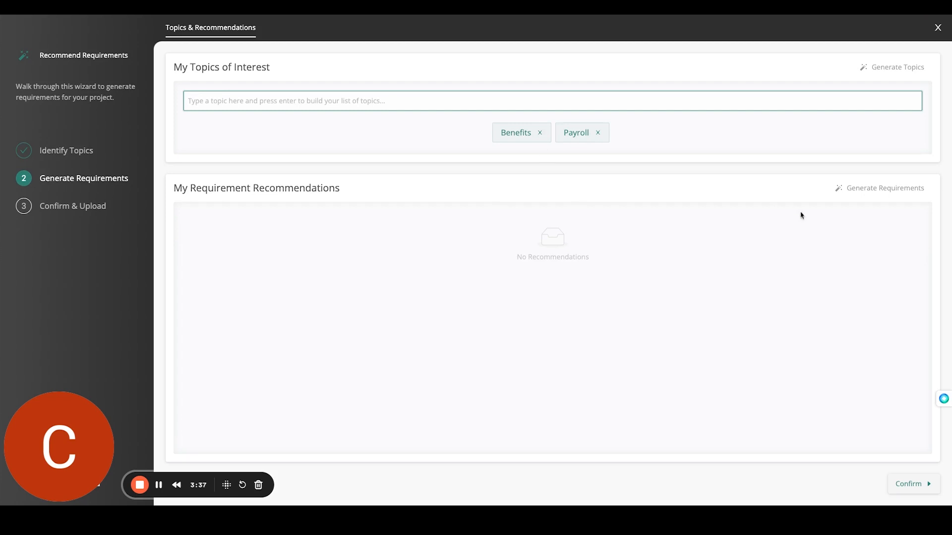
pyautogui.click(838, 198)
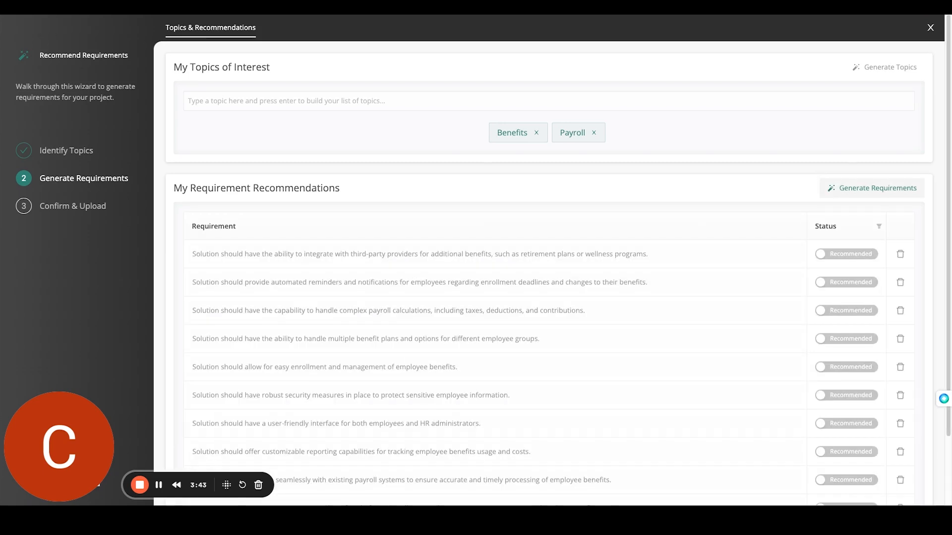
# Select the recommendations on third-party benefits integration, complex payroll calculations, and easy enrollment and management of employee benefits, and confirm the selection.
pyautogui.click(843, 254)
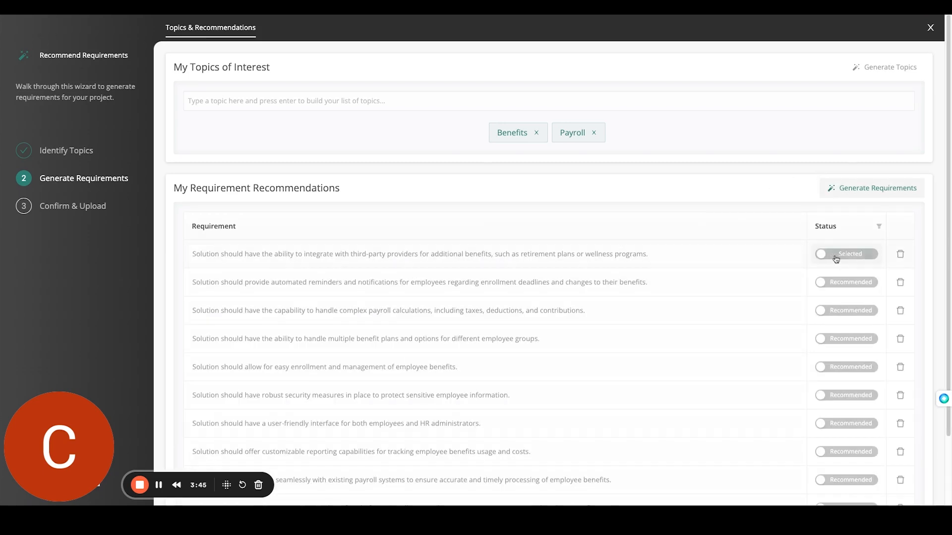
pyautogui.click(841, 311)
pyautogui.click(843, 367)
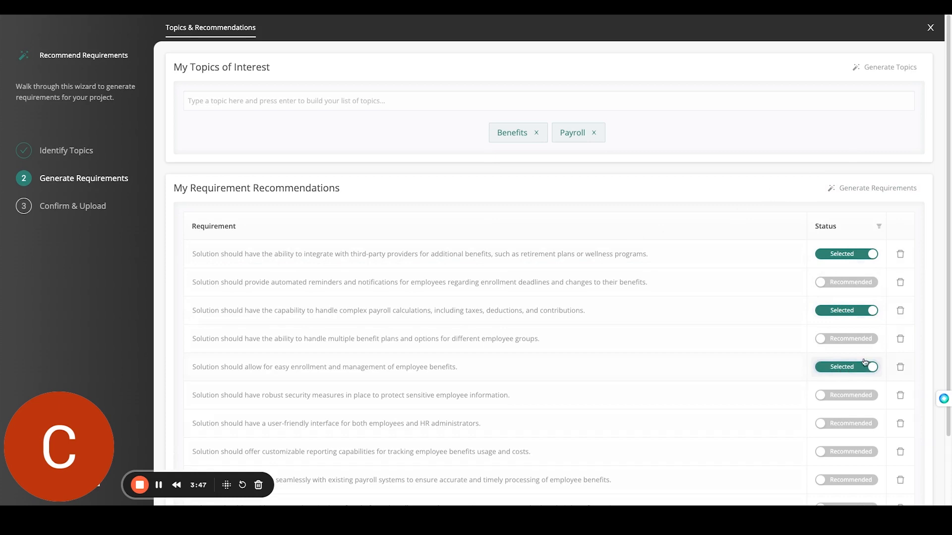
pyautogui.scroll(-3, 793, 351)
pyautogui.click(907, 487)
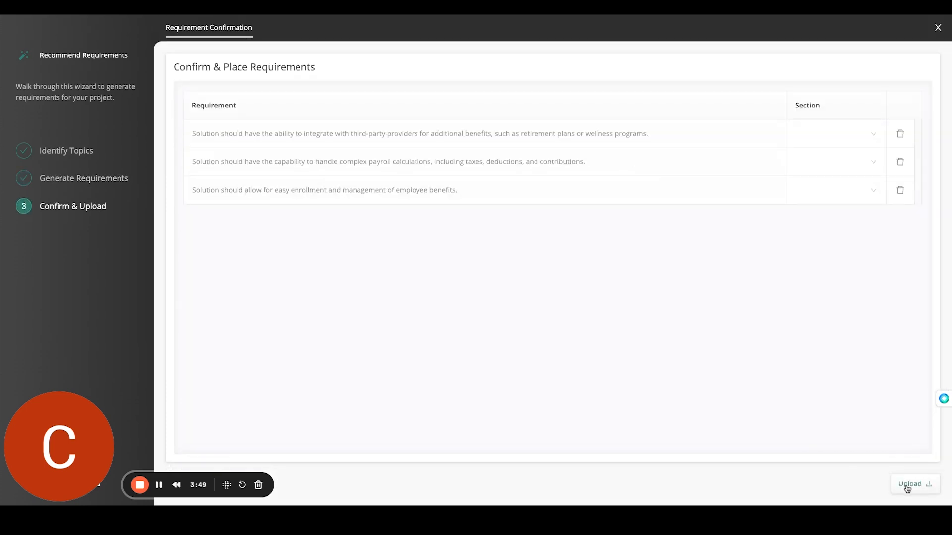
# Upload the three confirmed recommended requirements to the project.
pyautogui.click(909, 484)
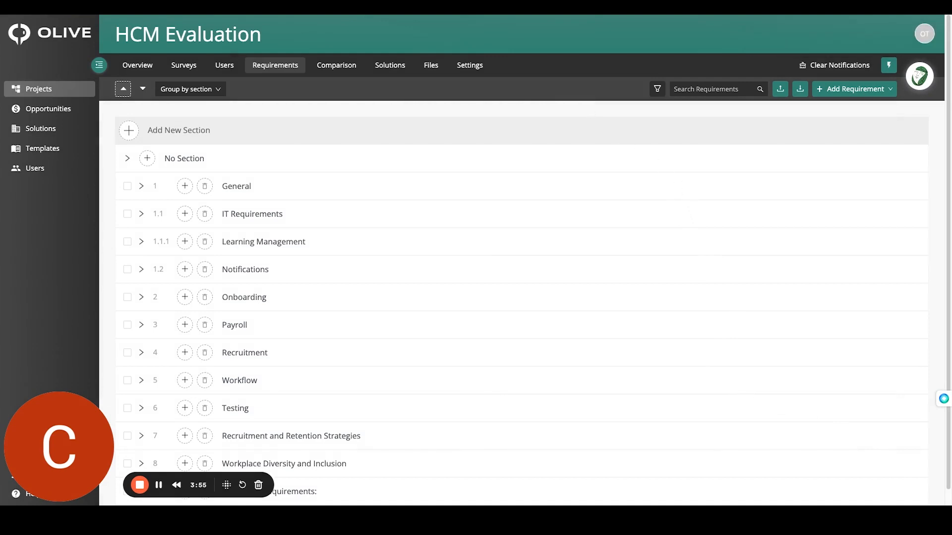
# Browse the requirement templates and open the Human Capital Management template's details.
pyautogui.click(843, 89)
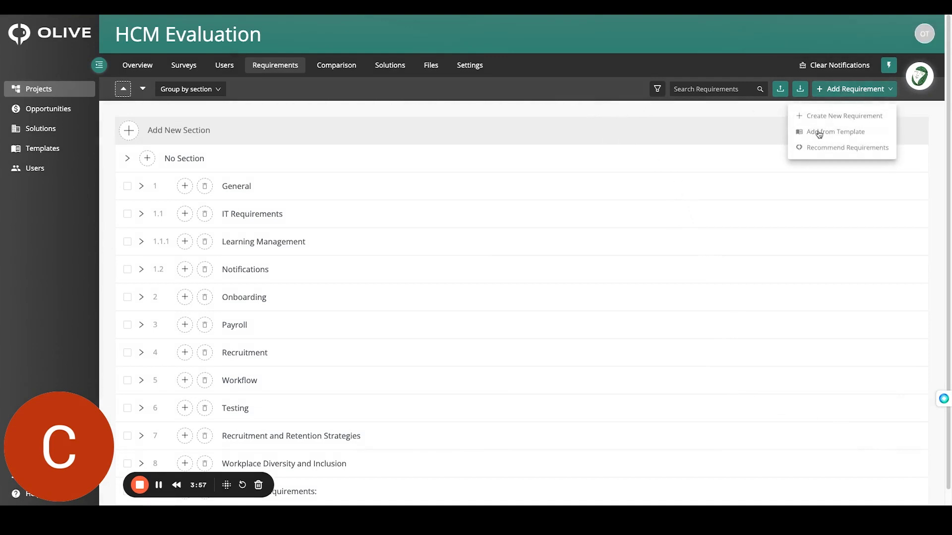
pyautogui.click(818, 131)
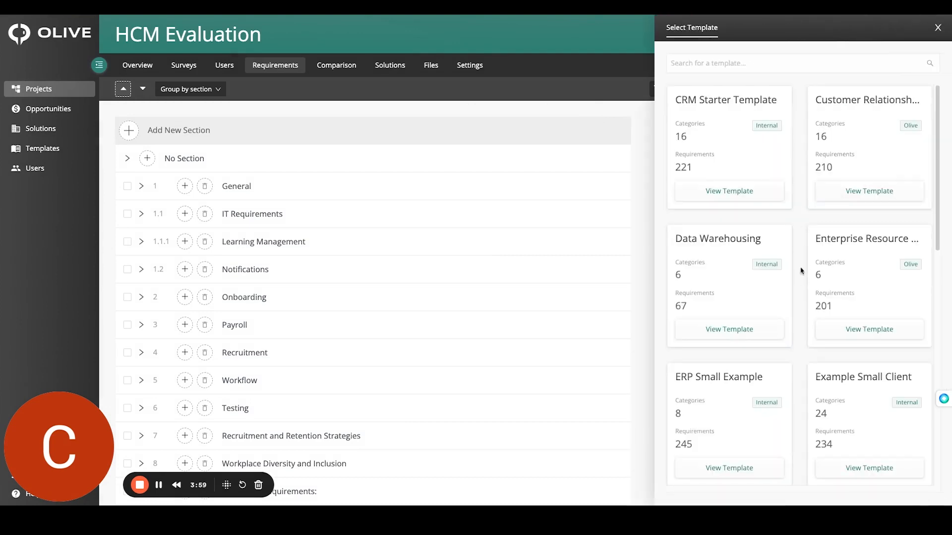
pyautogui.scroll(-5, 795, 291)
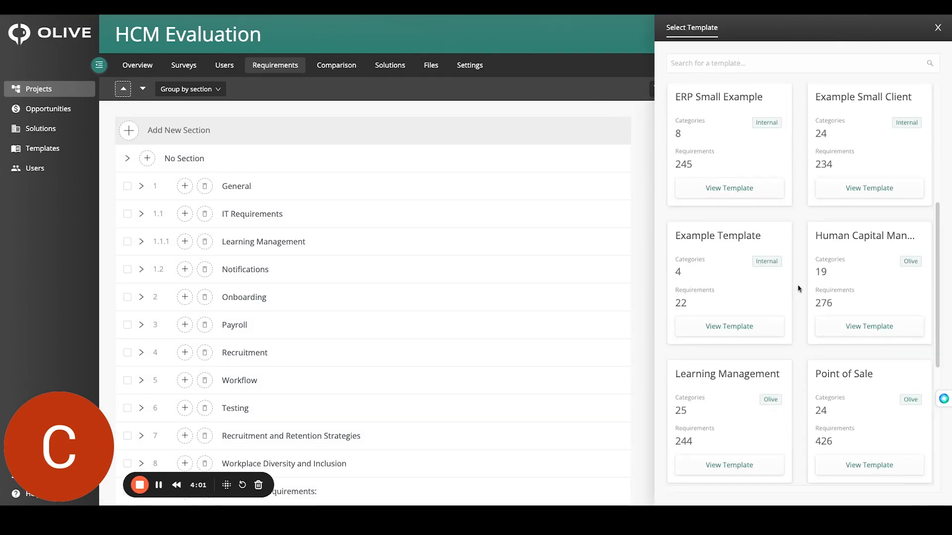
pyautogui.click(882, 331)
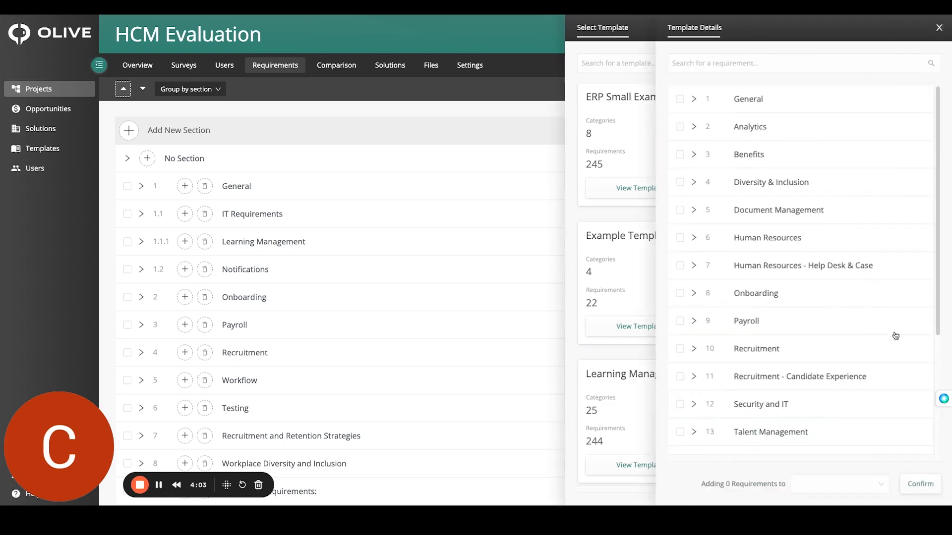
# Select all requirements in the template's Benefits category, and close the template without adding them.
pyautogui.click(718, 159)
pyautogui.click(685, 205)
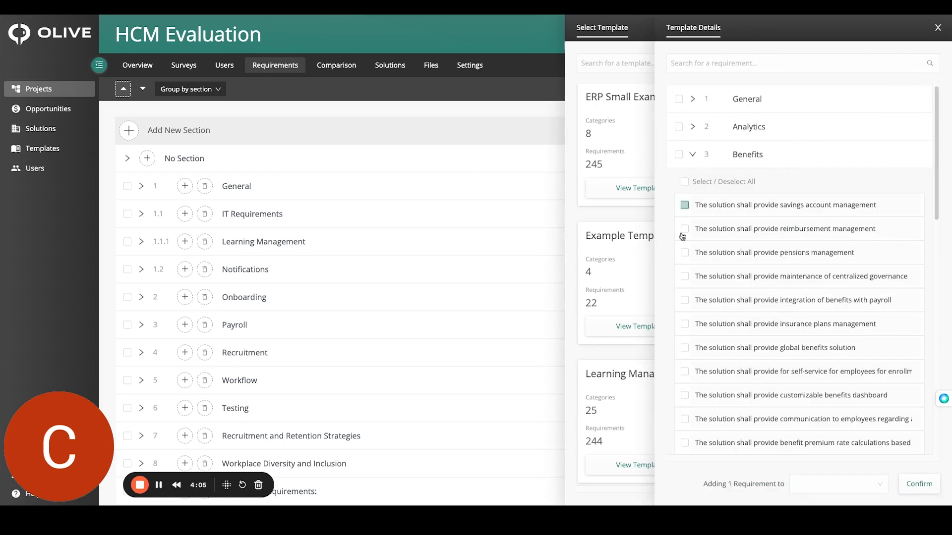
pyautogui.click(685, 253)
pyautogui.click(685, 277)
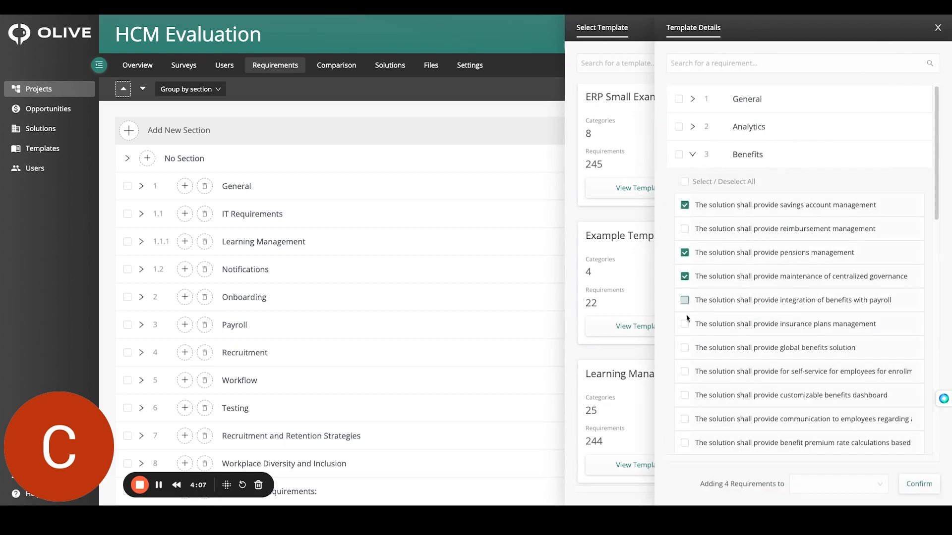
pyautogui.click(684, 300)
pyautogui.click(684, 182)
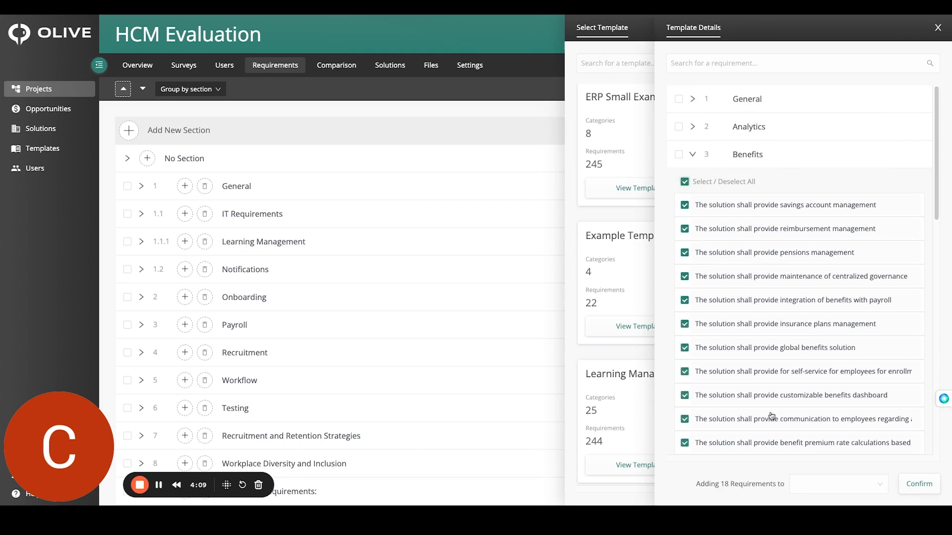
pyautogui.click(938, 28)
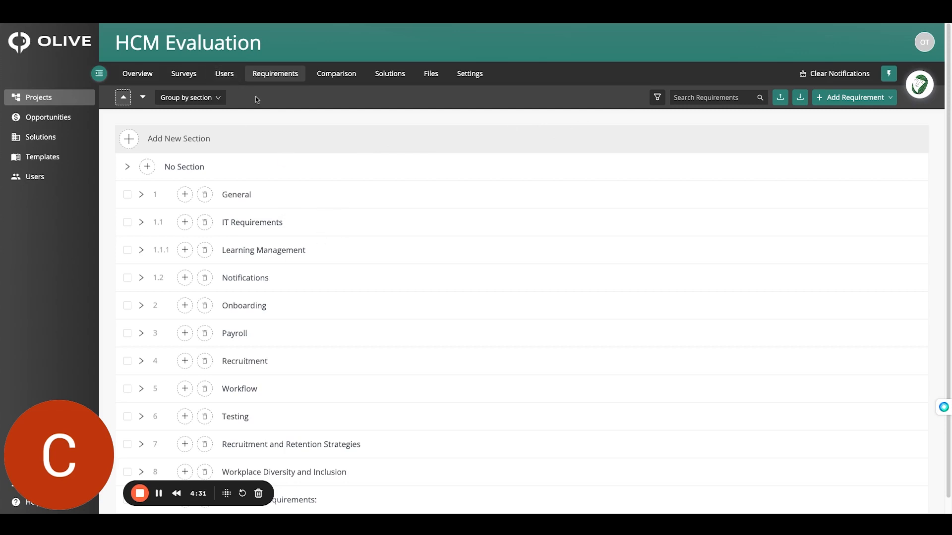
# Try a three-star ranking on the 24/7 support requirement in the IT Requirements section, and clear it again.
pyautogui.click(297, 224)
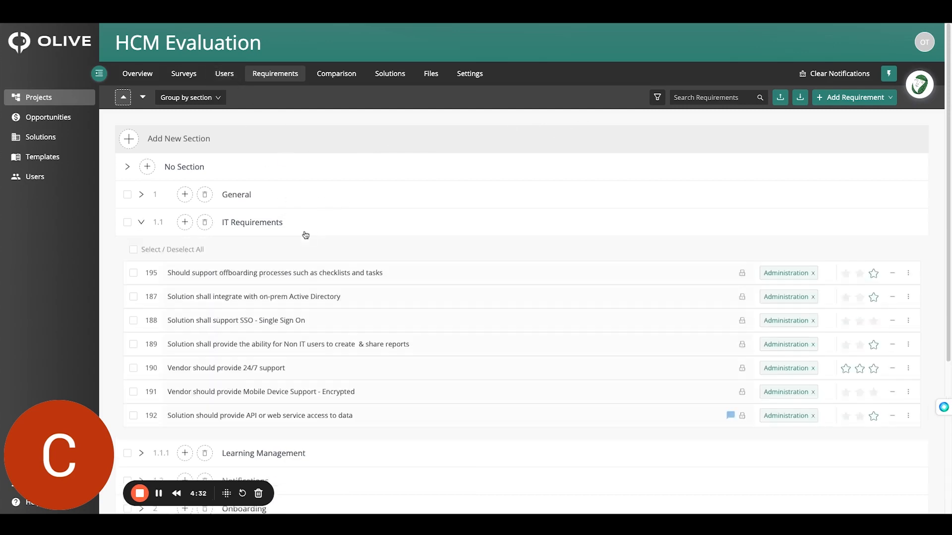
pyautogui.click(873, 322)
pyautogui.click(874, 368)
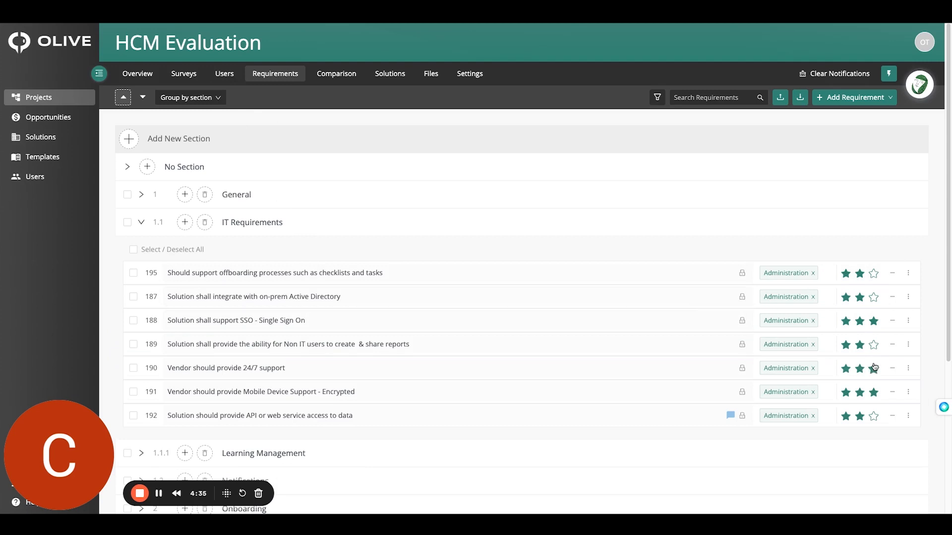
pyautogui.click(873, 368)
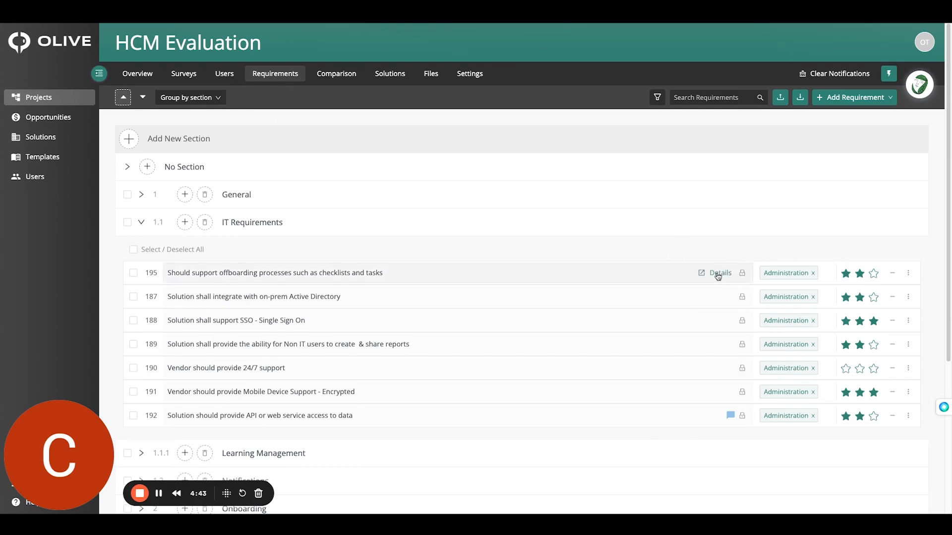
# Inspect the individual users' rankings for the offboarding processes requirement, and close its details.
pyautogui.click(719, 273)
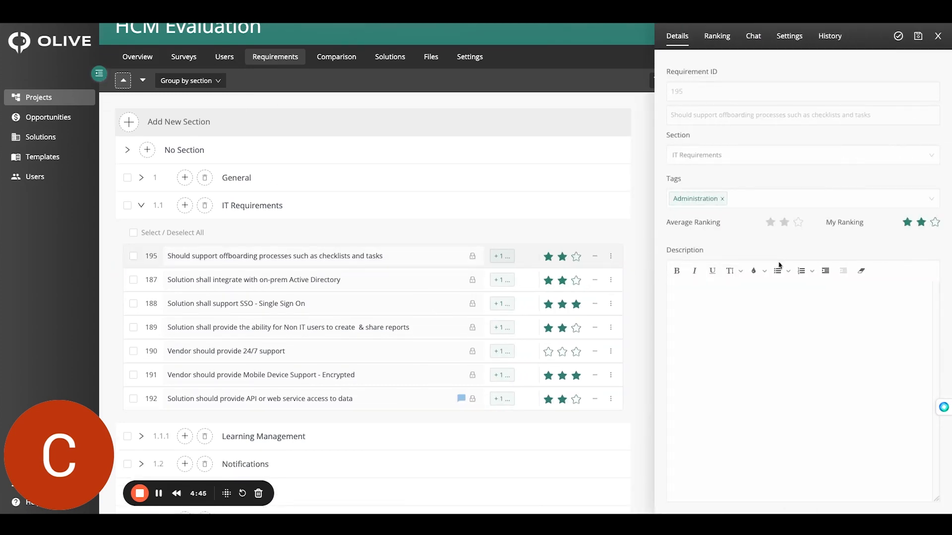
pyautogui.click(723, 42)
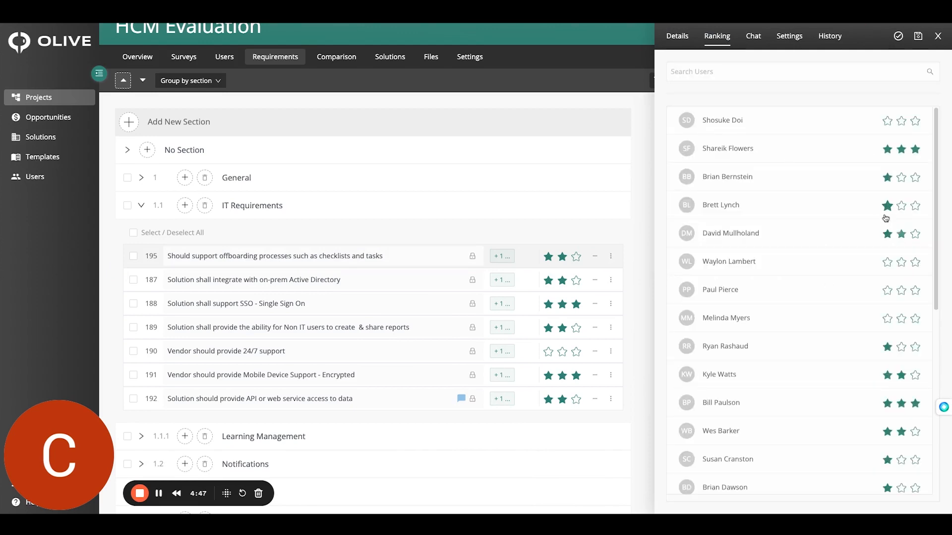
pyautogui.click(886, 347)
pyautogui.click(938, 36)
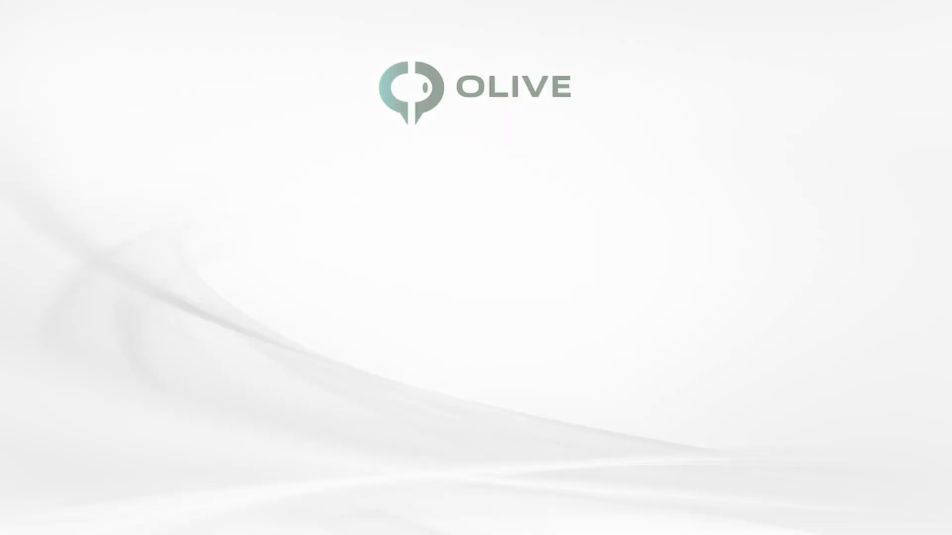